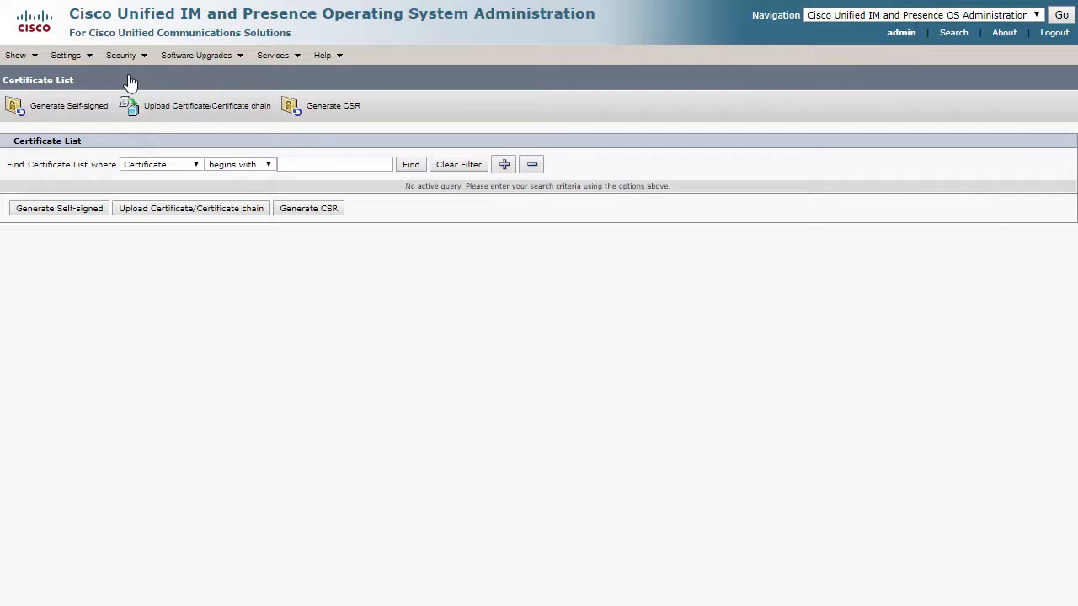
Find the certificates beginning with cup-xmpp and open the details of the cup-xmpp certificate for btimpa.jedidad.com
{"action": "left_click", "coordinate": [308, 164]}
{"action": "type", "text": "cup-xmpp"}
{"action": "key", "text": "Return"}
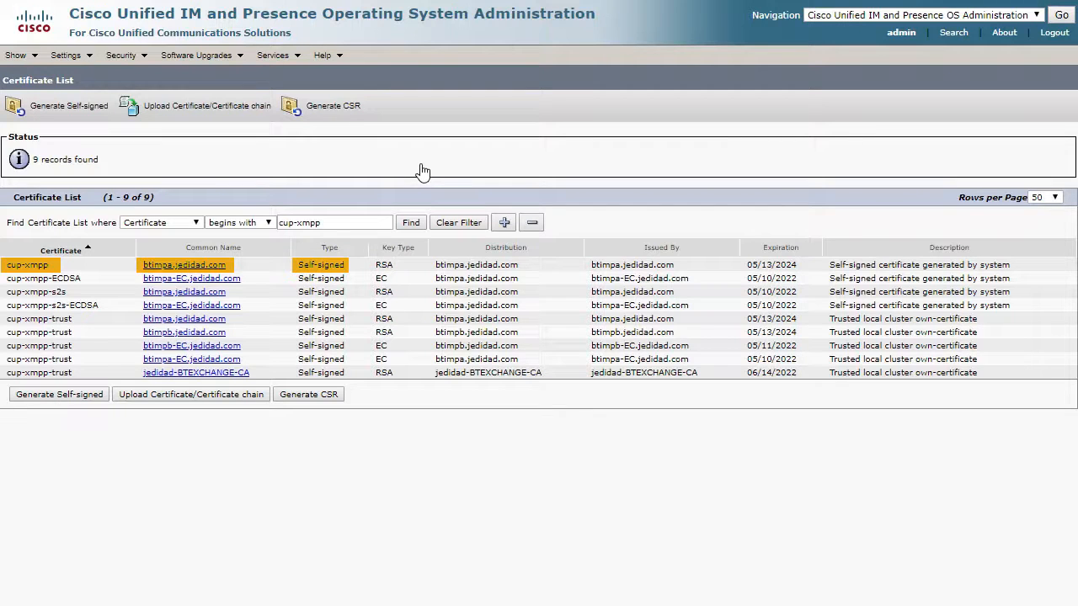
{"action": "left_click", "coordinate": [209, 267]}
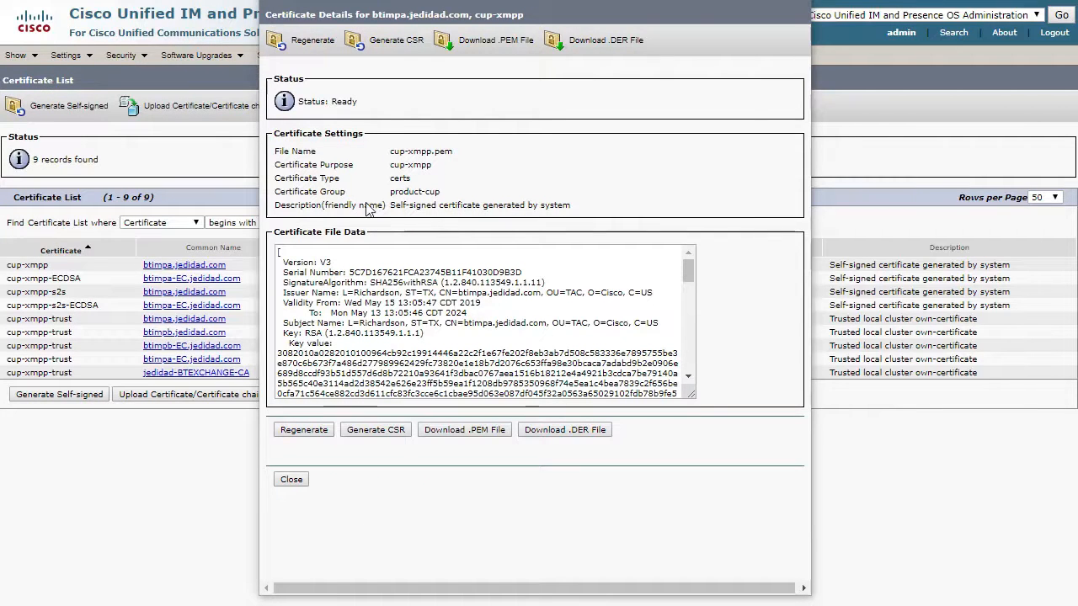
Generate a certificate signing request for cup-xmpp with Multi-server(SAN) distribution, and close the request form
{"action": "left_click", "coordinate": [398, 44]}
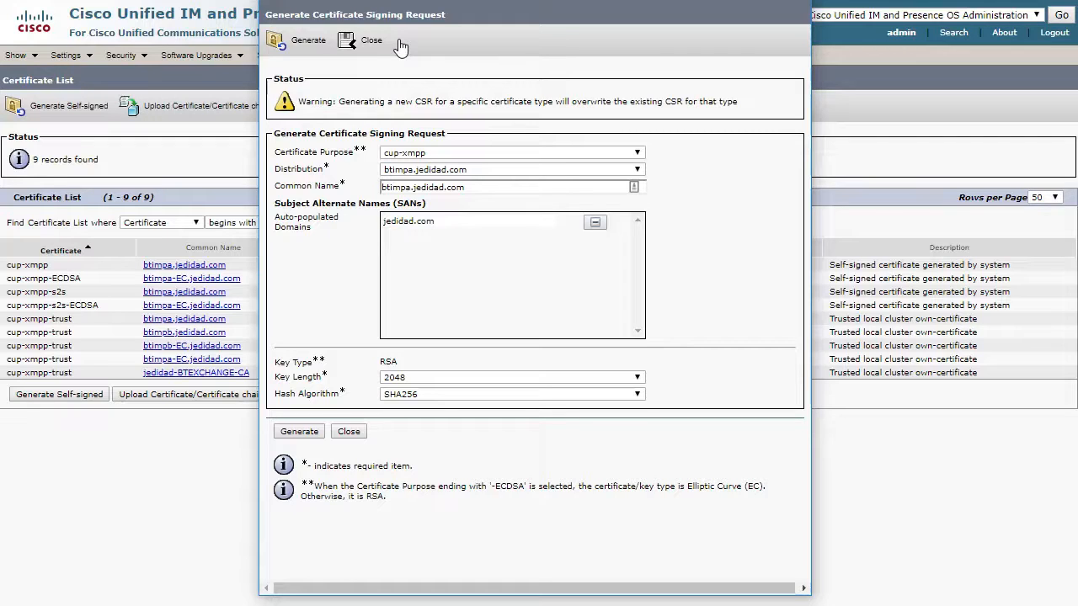
{"action": "left_click", "coordinate": [484, 171]}
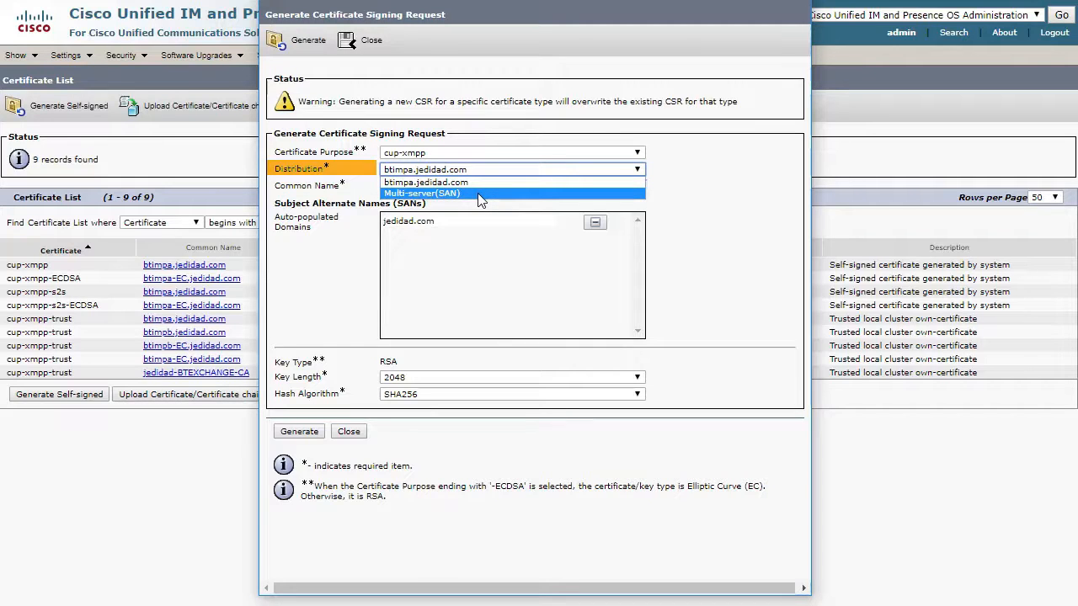
{"action": "left_click", "coordinate": [479, 195]}
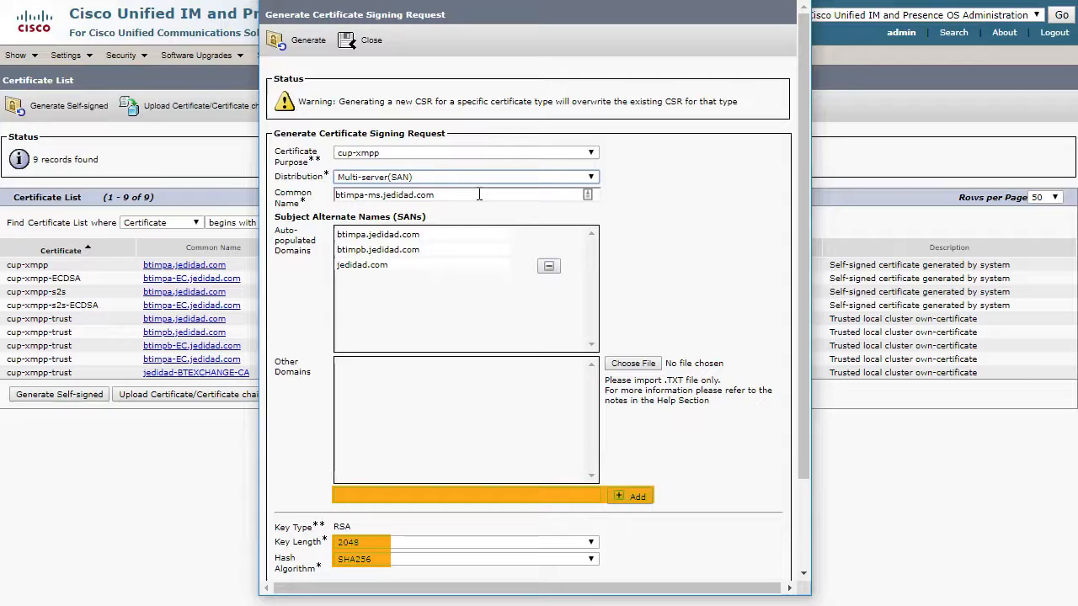
{"action": "left_click", "coordinate": [319, 48]}
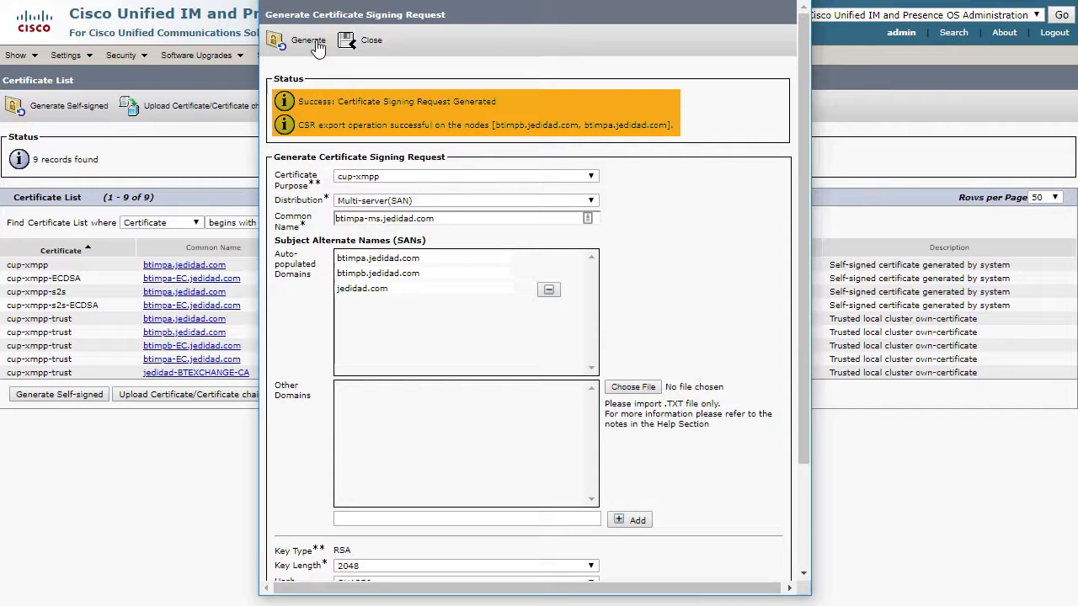
{"action": "left_click", "coordinate": [364, 44]}
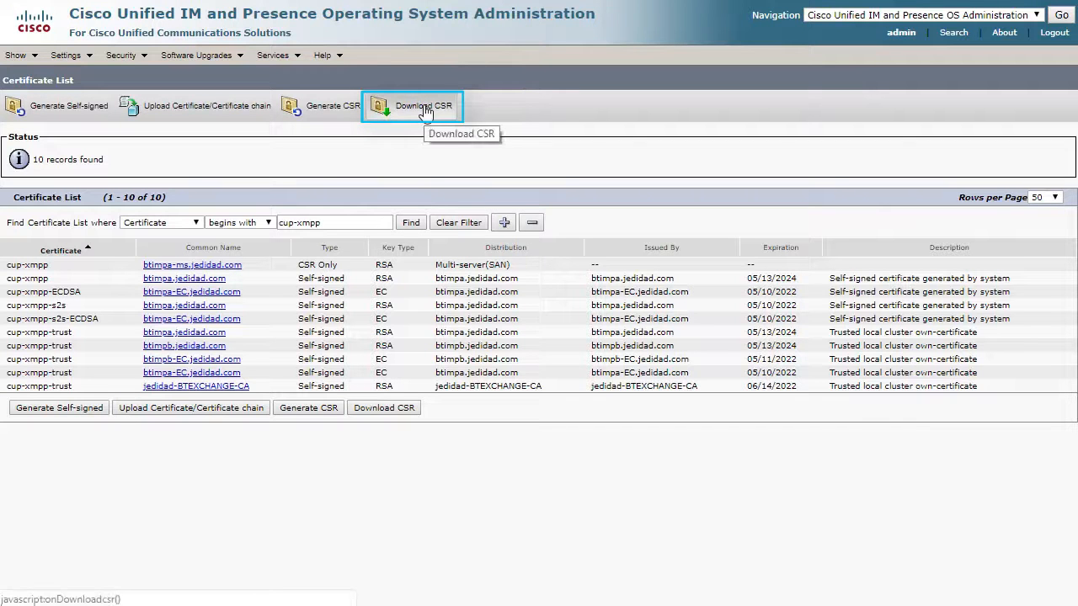
Download the cup-xmpp CSR and save it as cup-xmpp.csr in the Downloads\Certificates folder
{"action": "left_click", "coordinate": [425, 112]}
{"action": "left_click", "coordinate": [320, 352]}
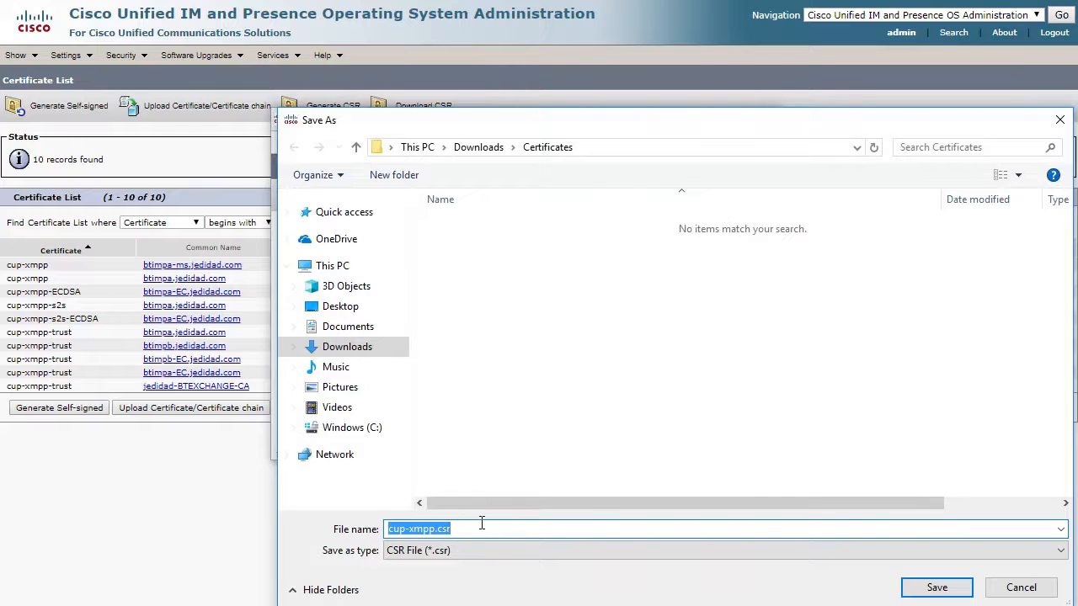
{"action": "left_click", "coordinate": [933, 587]}
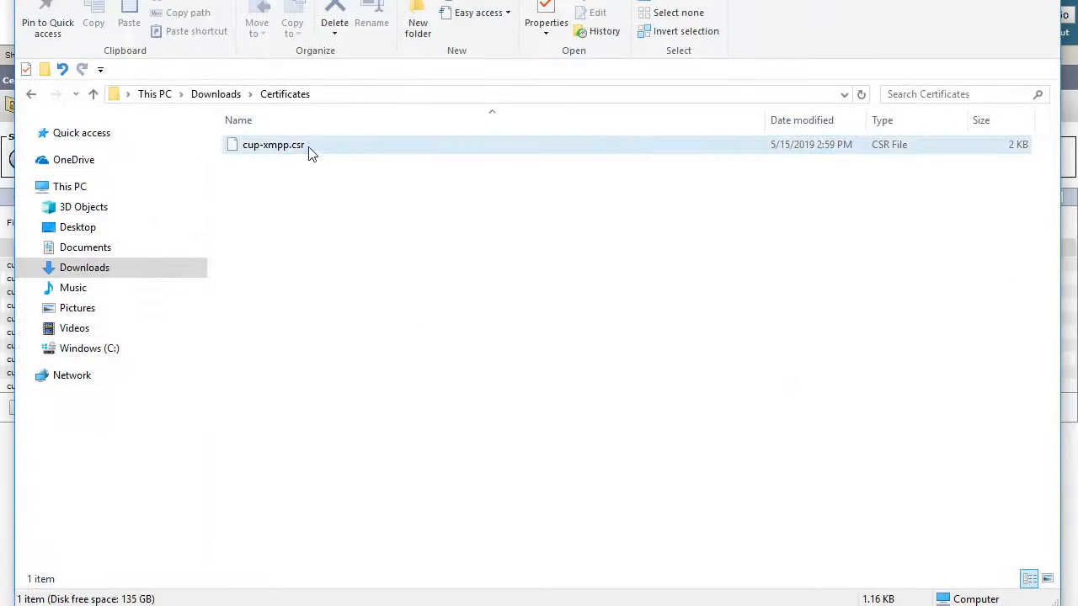
Open cup-xmpp.csr from the Certificates folder in a text editor and select the entire certificate request text
{"action": "left_click", "coordinate": [309, 152]}
{"action": "right_click", "coordinate": [309, 152]}
{"action": "left_click", "coordinate": [397, 194]}
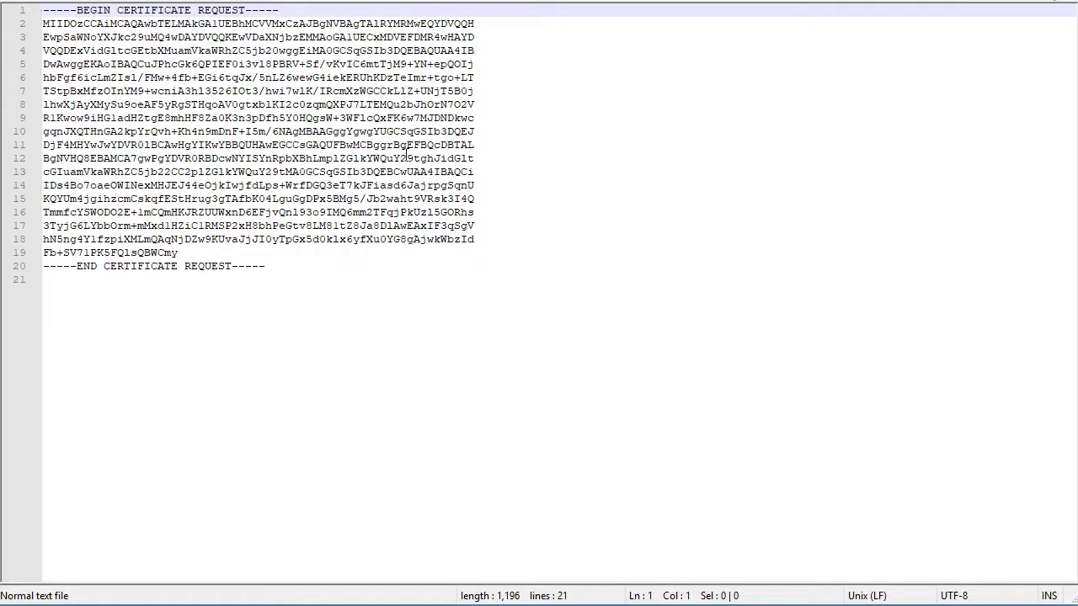
{"action": "left_click_drag", "start_coordinate": [372, 267], "coordinate": [19, 10]}
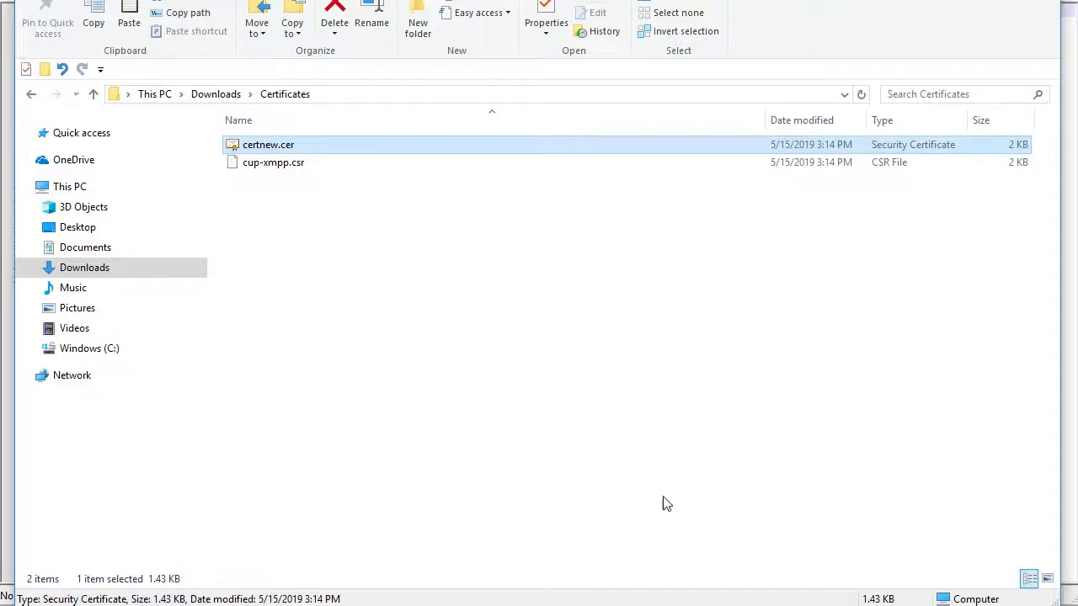
Open the signed certificate certnew.cer in the Certificates folder and examine its Subject Alternative Name field
{"action": "left_click", "coordinate": [463, 330]}
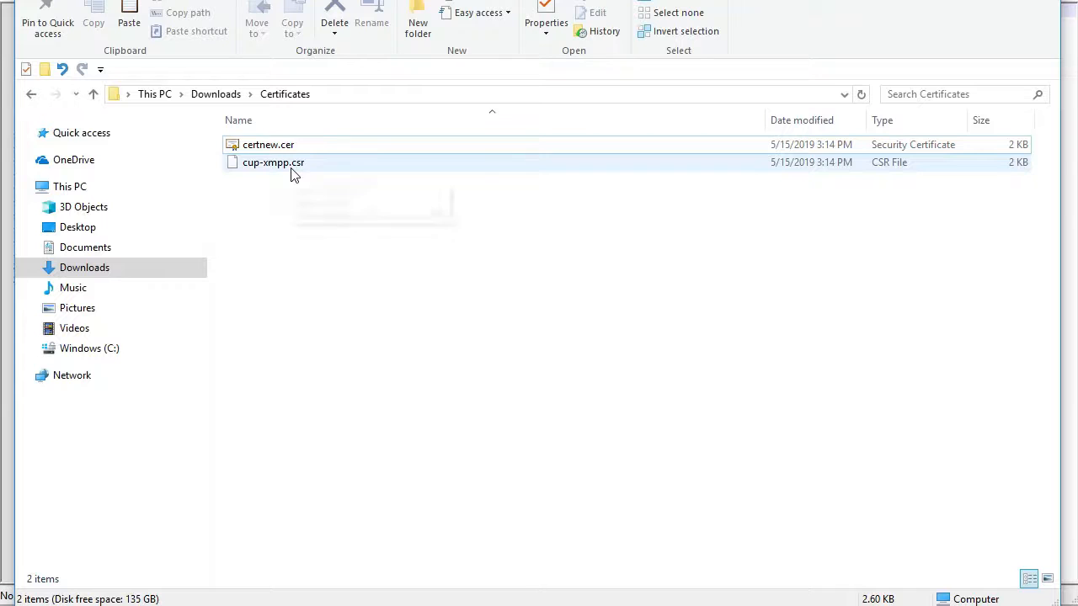
{"action": "left_click", "coordinate": [308, 145]}
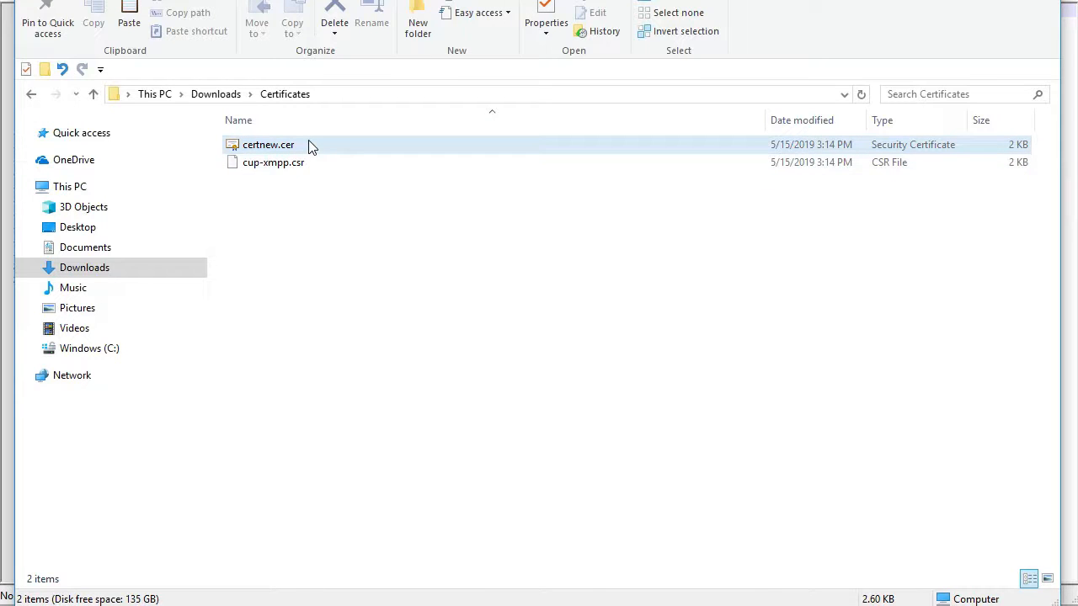
{"action": "double_click", "coordinate": [308, 145]}
{"action": "left_click_drag", "start_coordinate": [445, 54], "coordinate": [494, 95]}
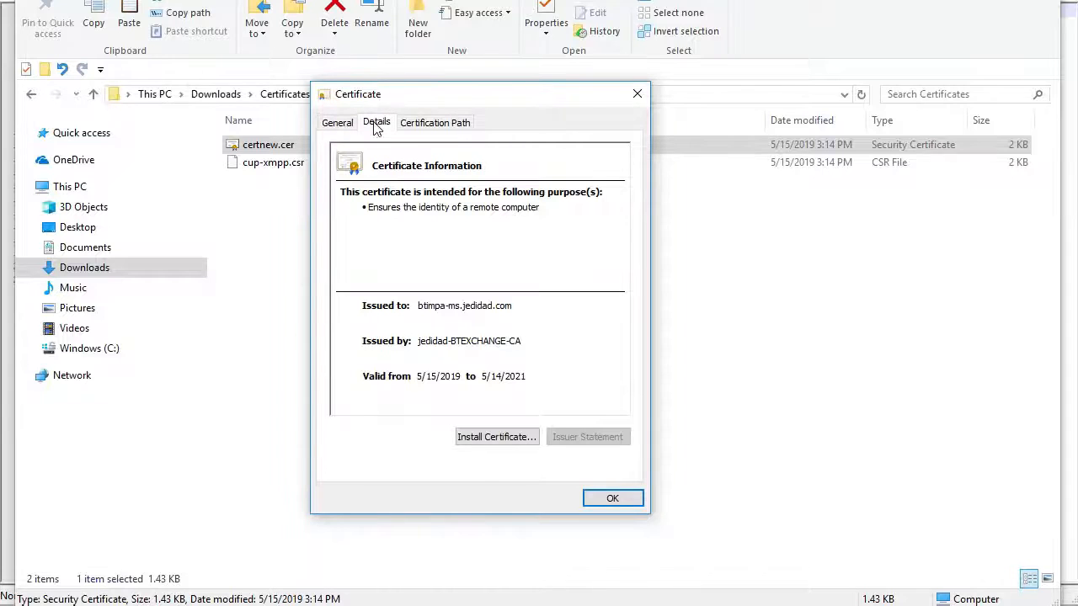
{"action": "left_click", "coordinate": [376, 124]}
{"action": "left_click", "coordinate": [623, 280]}
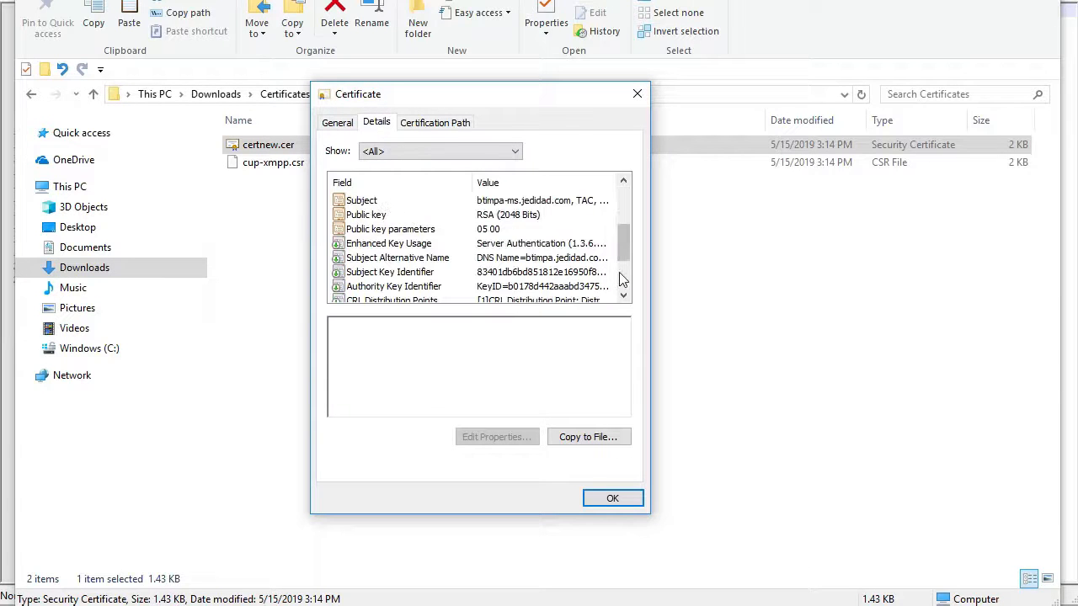
{"action": "left_click", "coordinate": [465, 260]}
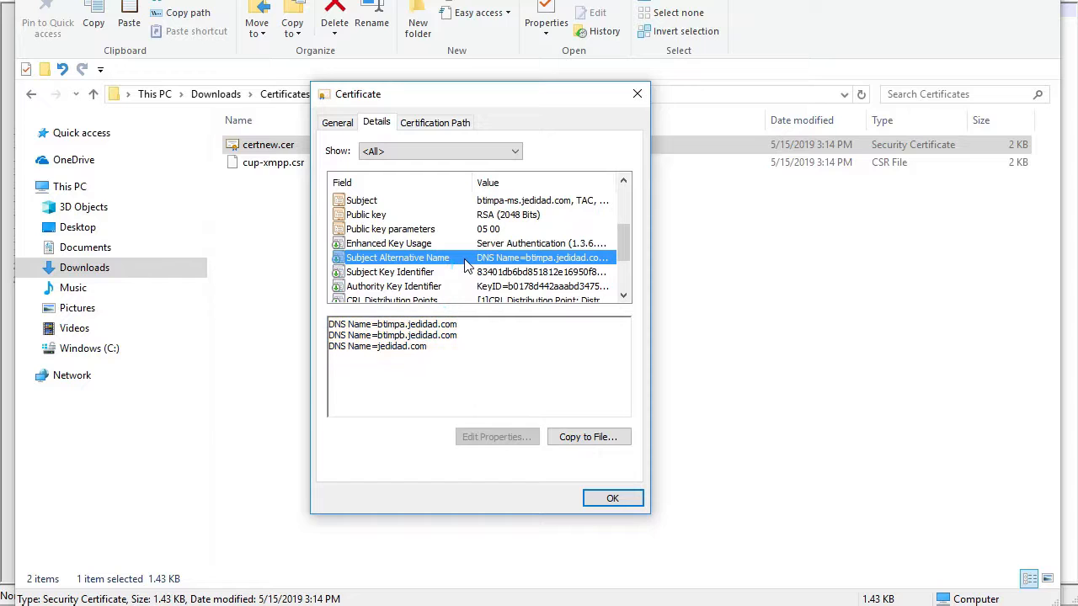
Open the detailed fields of the jedidad-BTEXCHANGE-CA root certificate from certnew.cer's certification path
{"action": "left_click", "coordinate": [428, 125]}
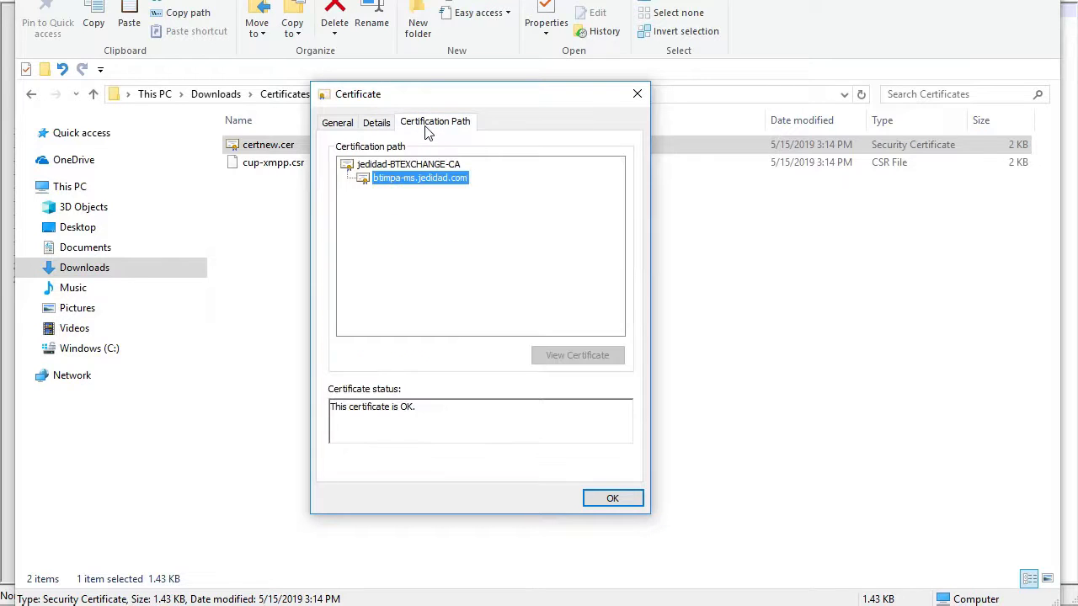
{"action": "left_click", "coordinate": [408, 166]}
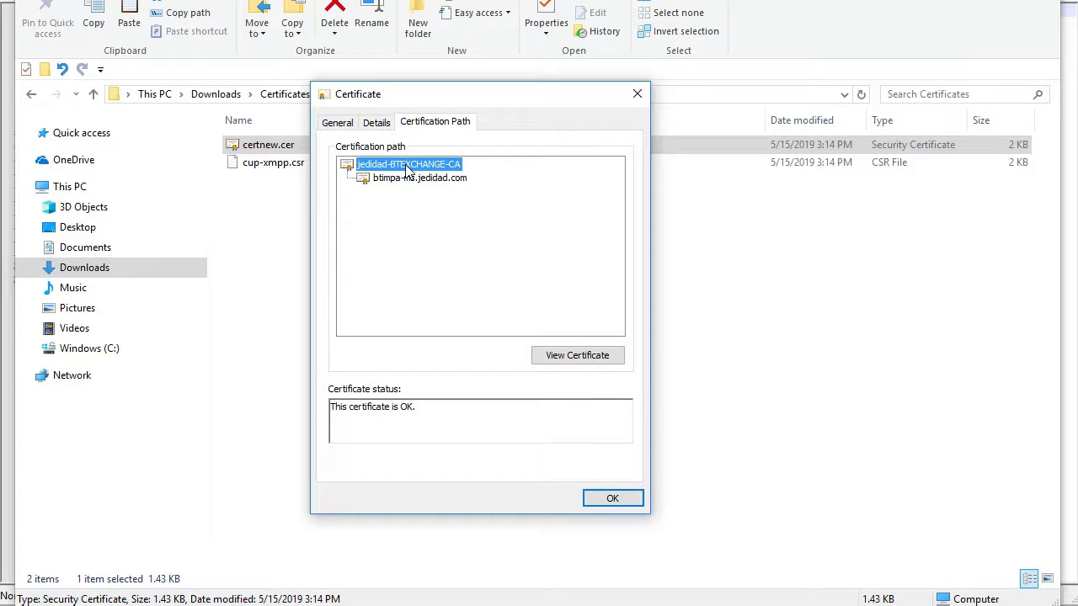
{"action": "left_click", "coordinate": [570, 358]}
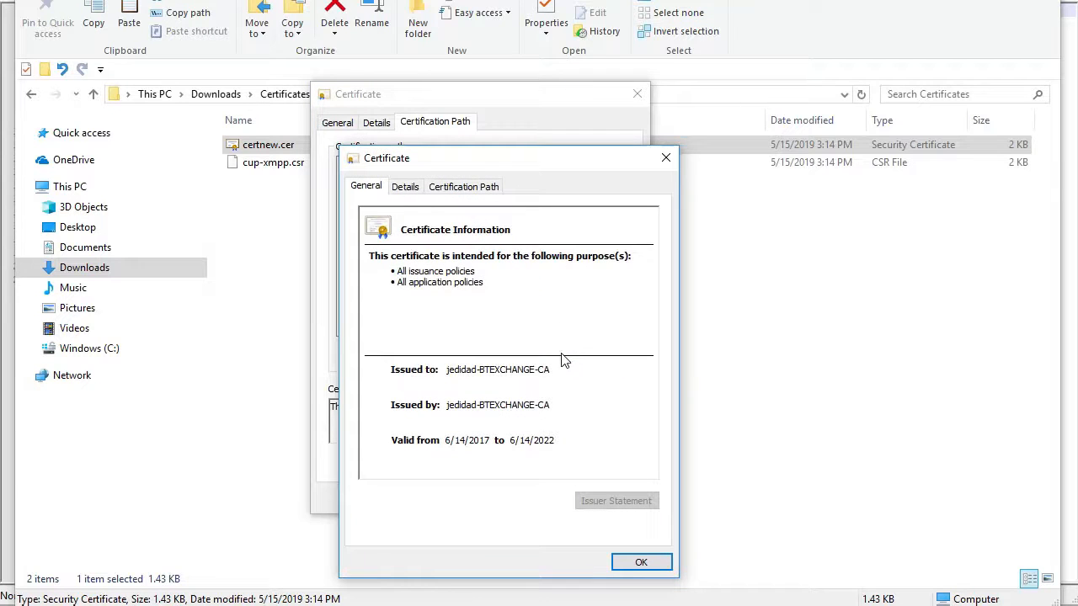
{"action": "left_click", "coordinate": [402, 188]}
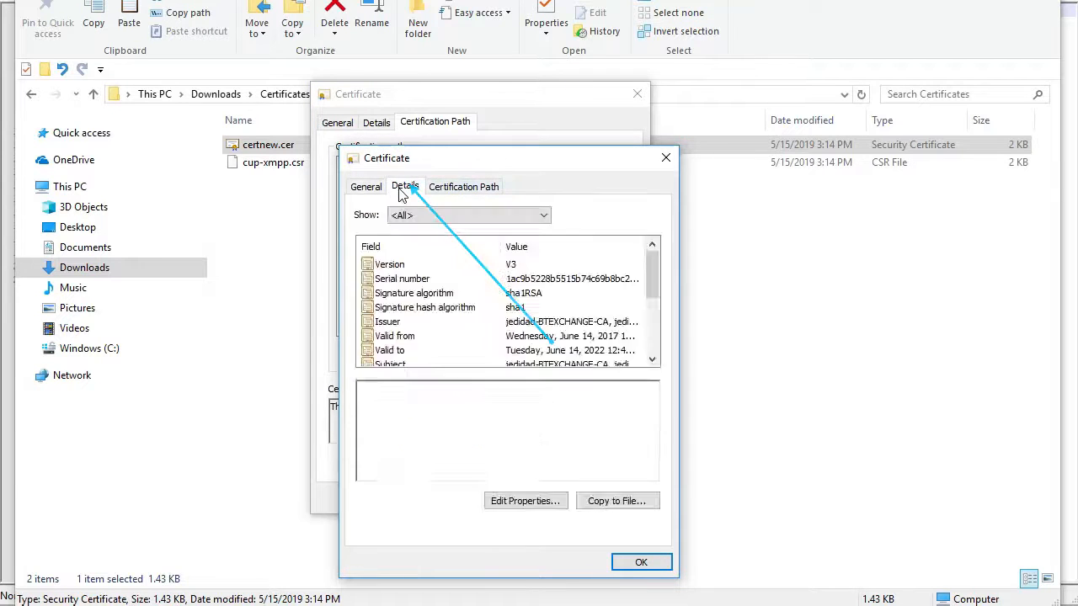
Export the root certificate as DER encoded binary X.509 to Downloads\Certificates under the name CA Root, and close both certificate windows
{"action": "left_click", "coordinate": [613, 503]}
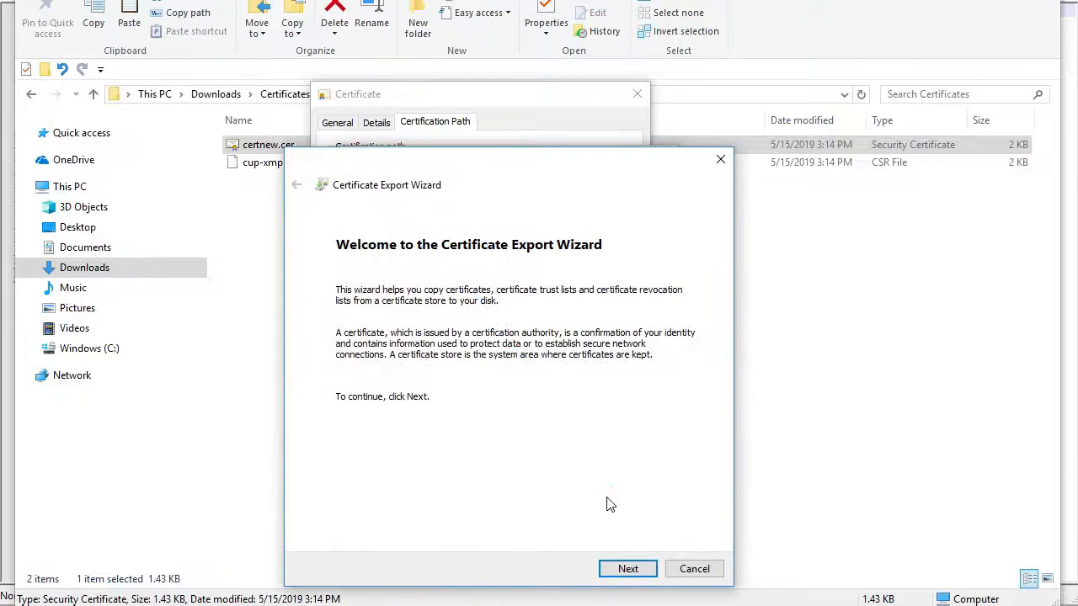
{"action": "left_click", "coordinate": [632, 570]}
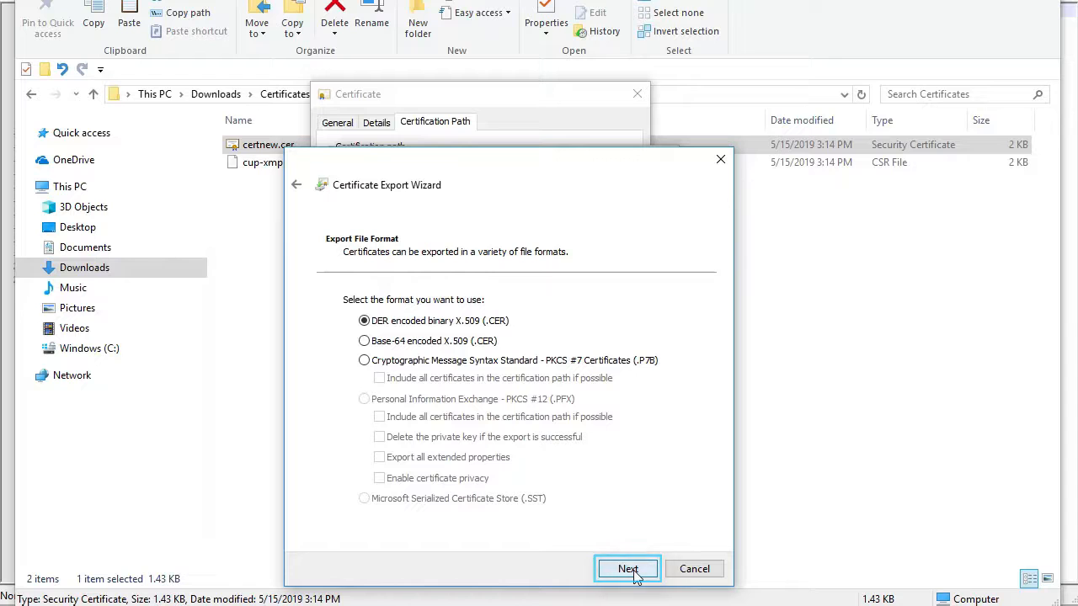
{"action": "left_click", "coordinate": [634, 570]}
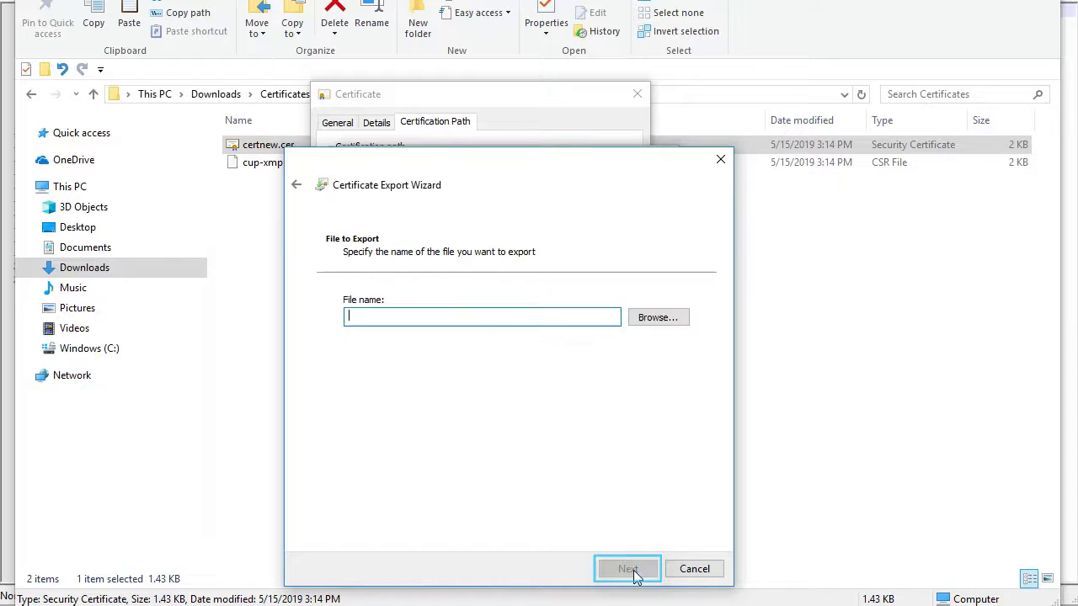
{"action": "left_click", "coordinate": [658, 318]}
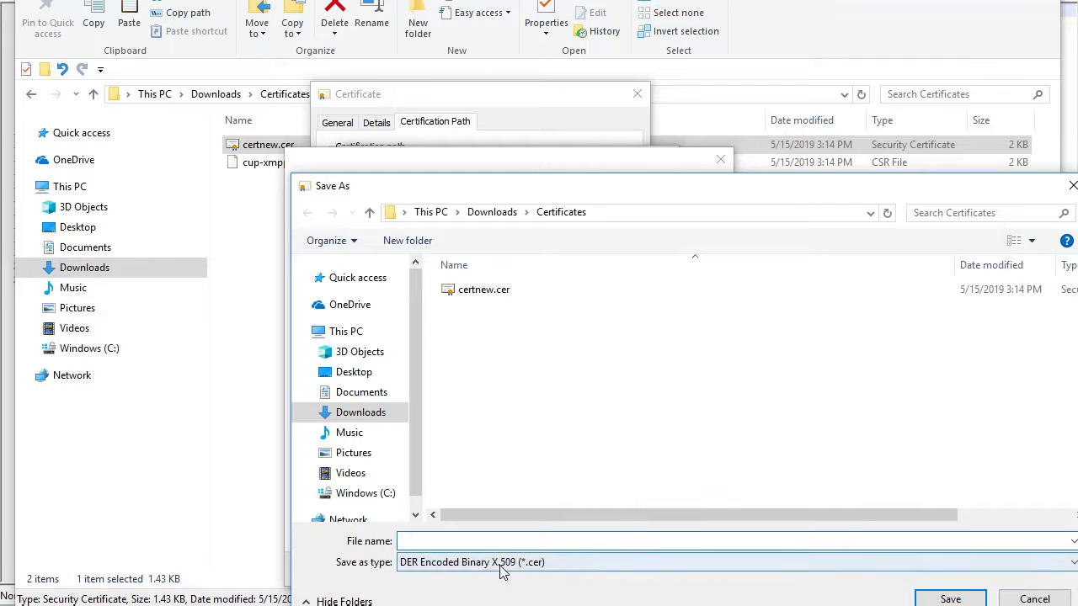
{"action": "type", "text": "CA Root"}
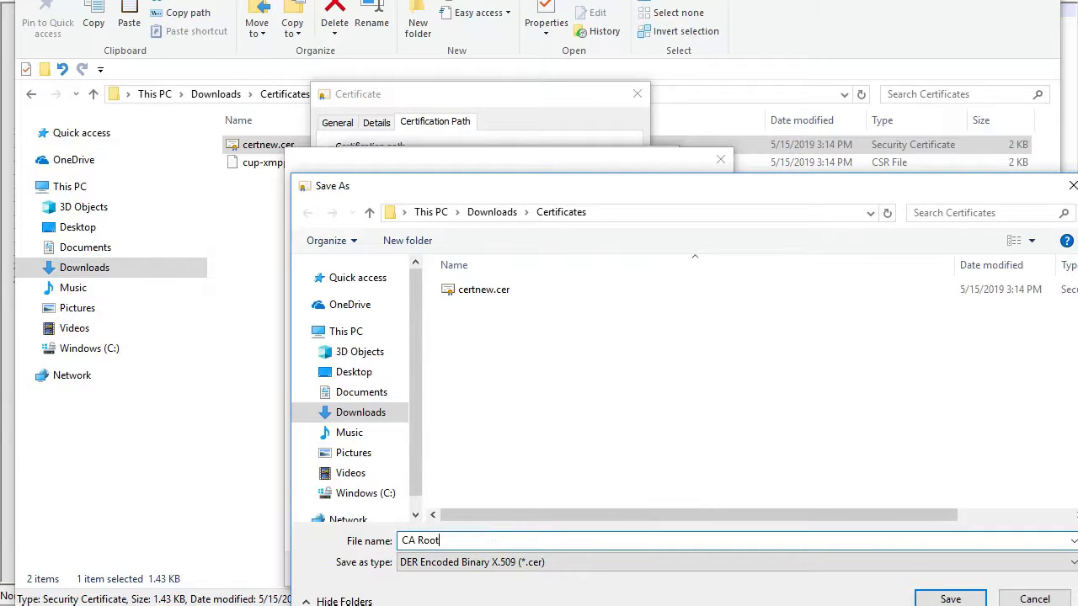
{"action": "left_click", "coordinate": [951, 599]}
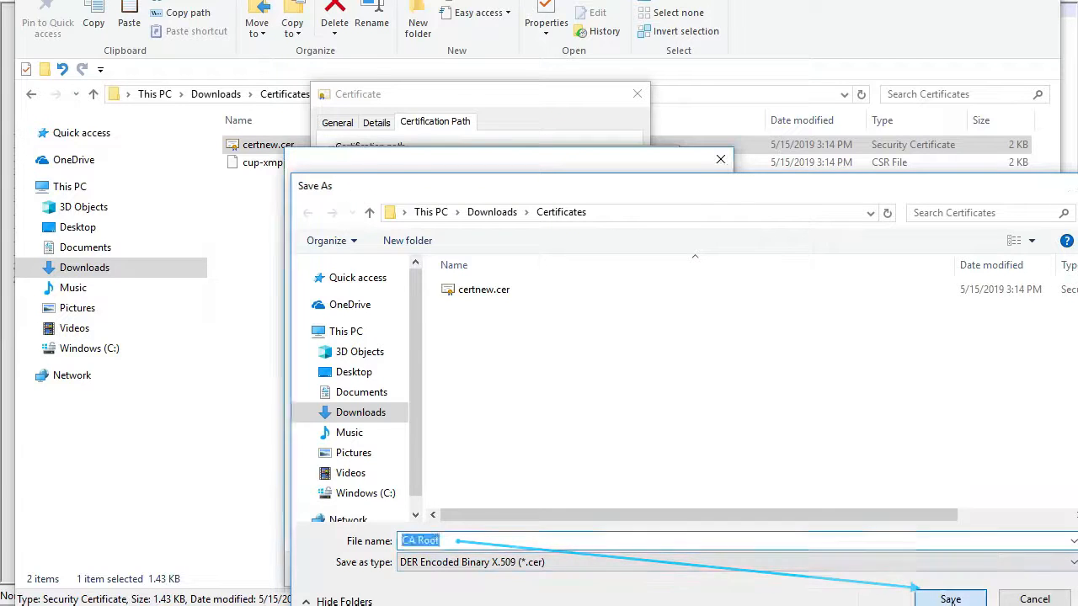
{"action": "left_click", "coordinate": [631, 569]}
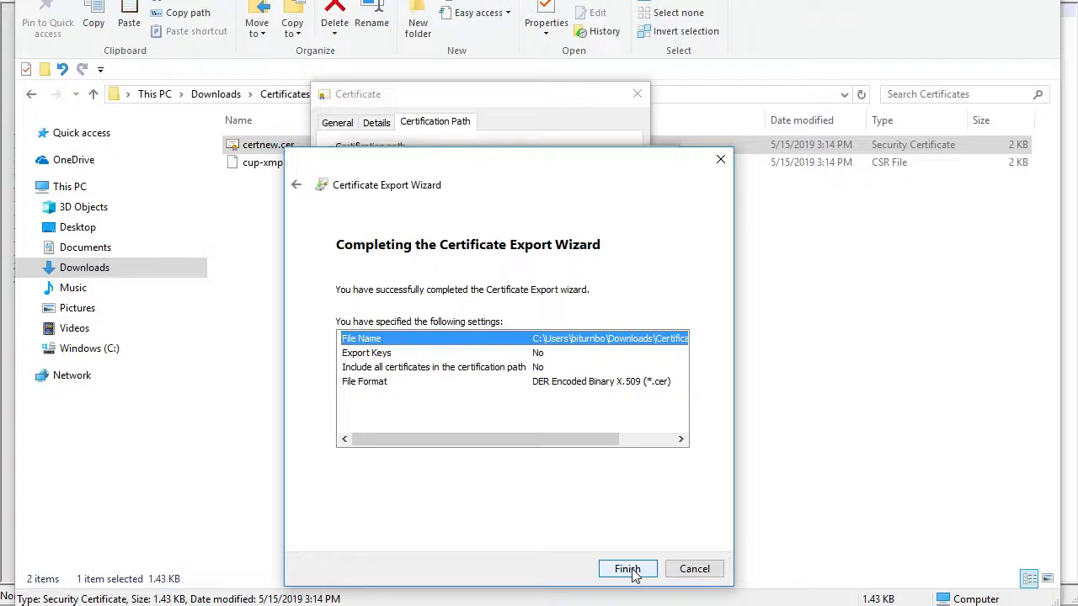
{"action": "left_click", "coordinate": [632, 571]}
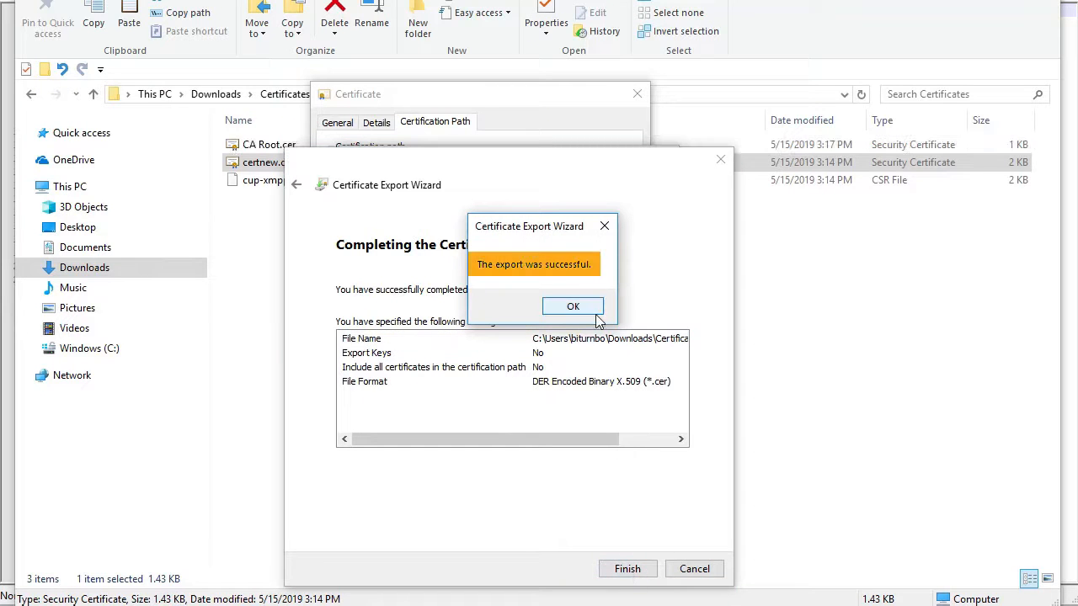
{"action": "left_click", "coordinate": [590, 308]}
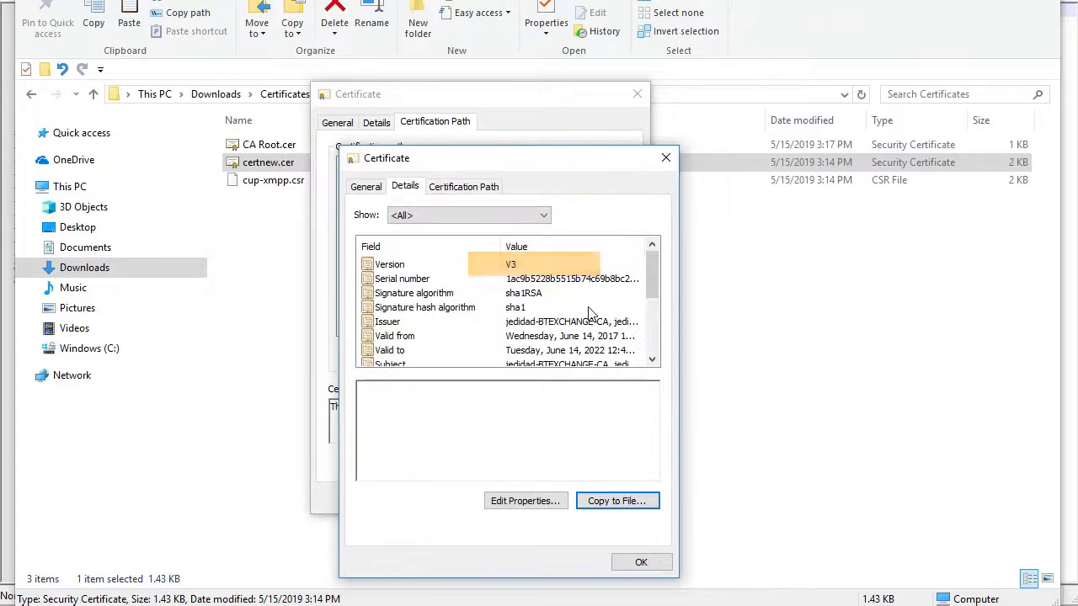
{"action": "left_click", "coordinate": [637, 563]}
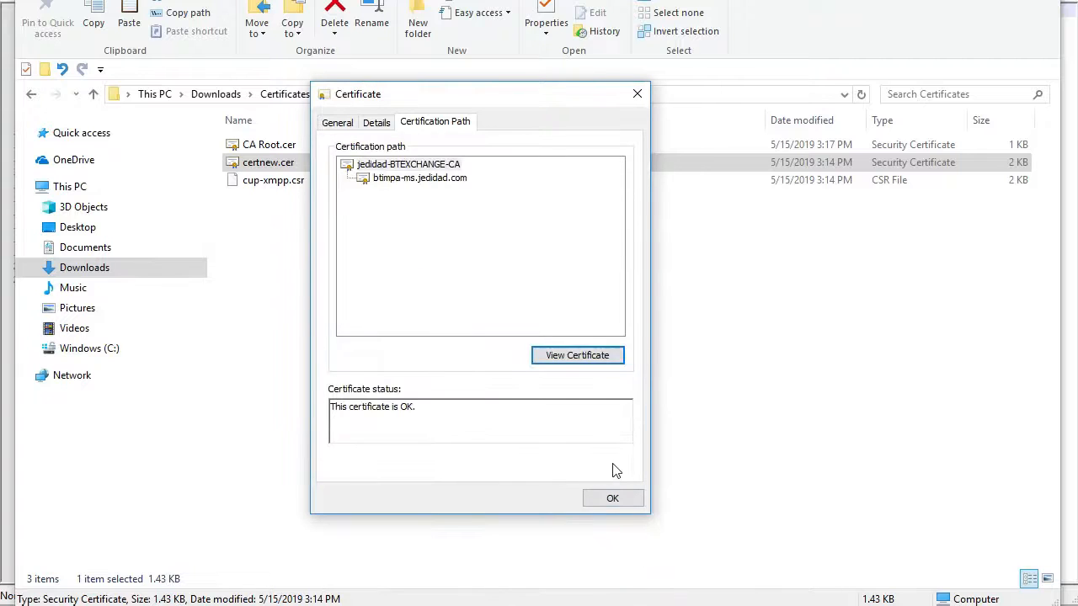
{"action": "left_click", "coordinate": [612, 499]}
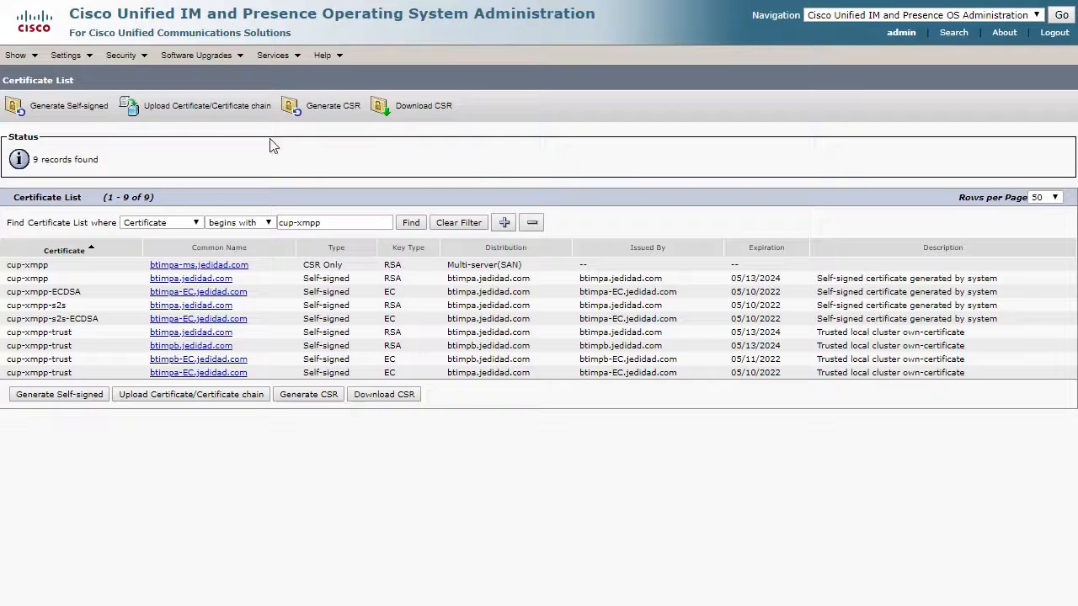
Upload CA Root.cer from the Certificates folder with the certificate purpose cup-xmpp-trust, and close the upload window
{"action": "left_click", "coordinate": [225, 112]}
{"action": "left_click", "coordinate": [589, 334]}
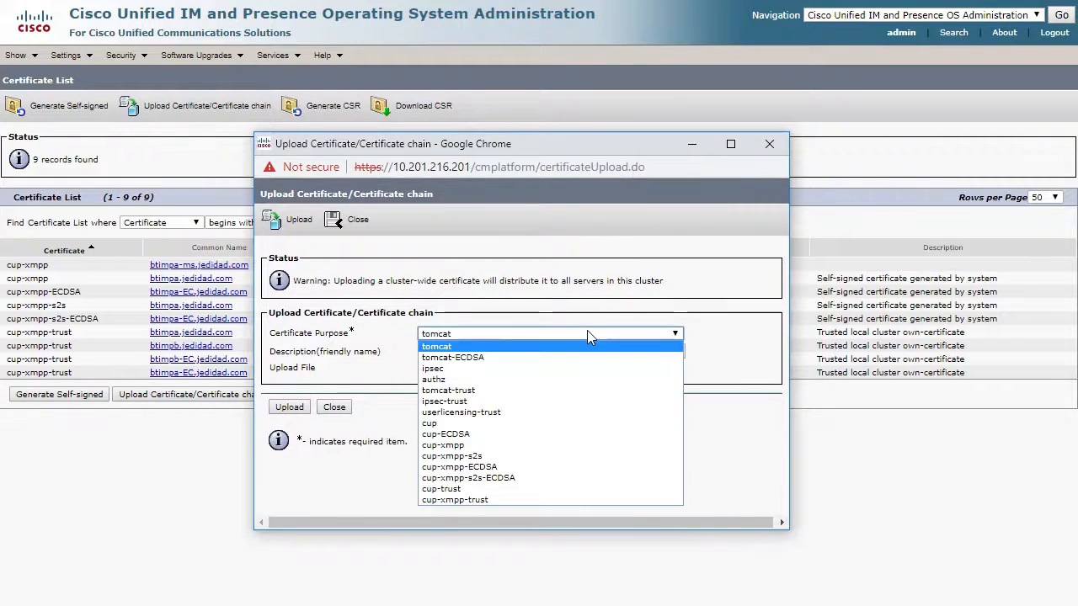
{"action": "left_click", "coordinate": [505, 499]}
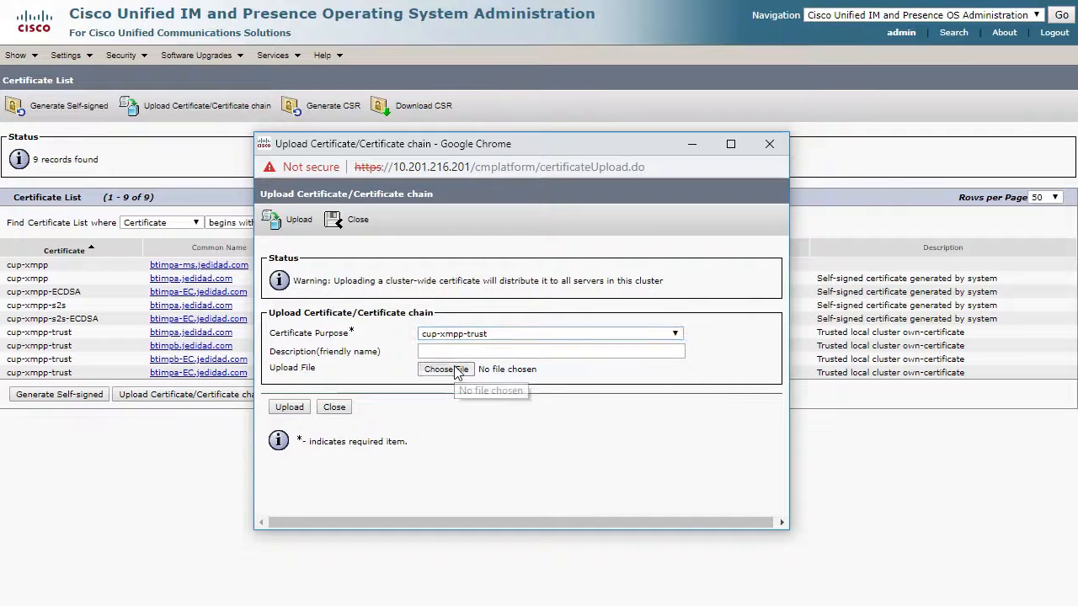
{"action": "left_click", "coordinate": [455, 371]}
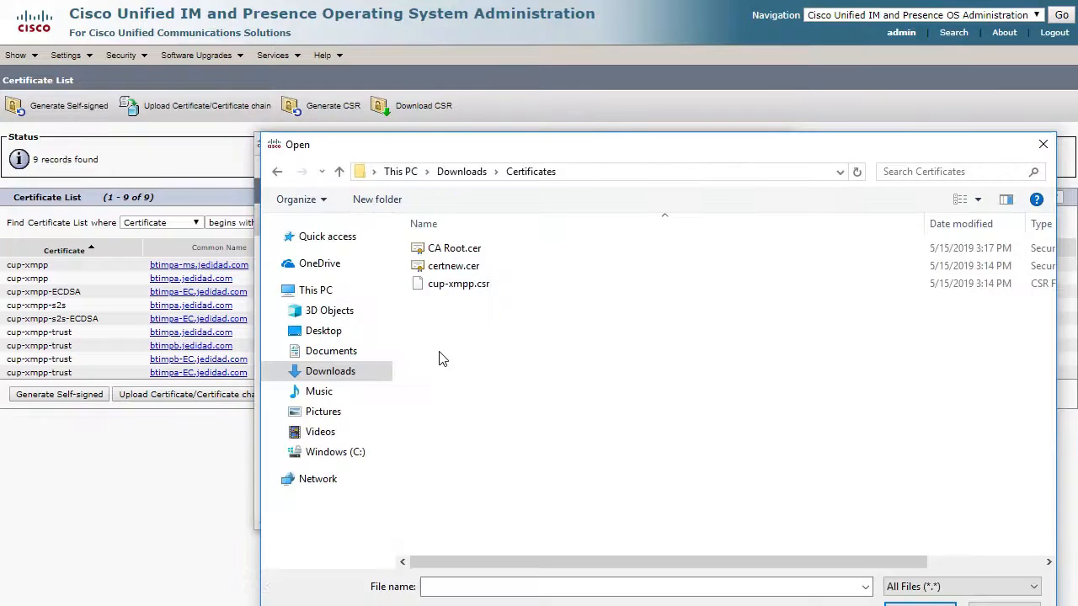
{"action": "left_click", "coordinate": [455, 249]}
{"action": "left_click", "coordinate": [918, 603]}
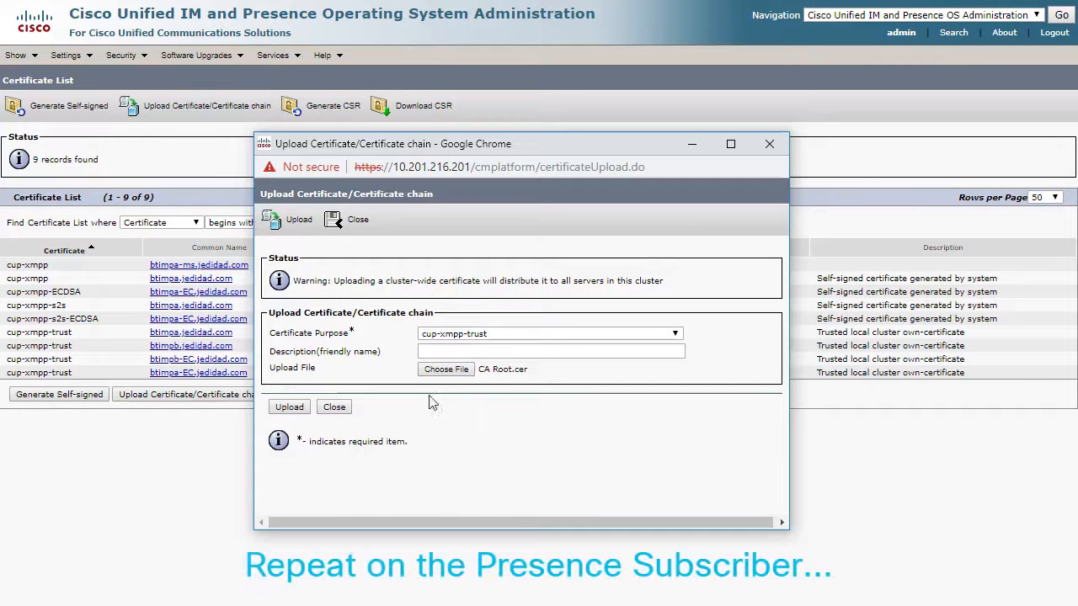
{"action": "left_click", "coordinate": [288, 410]}
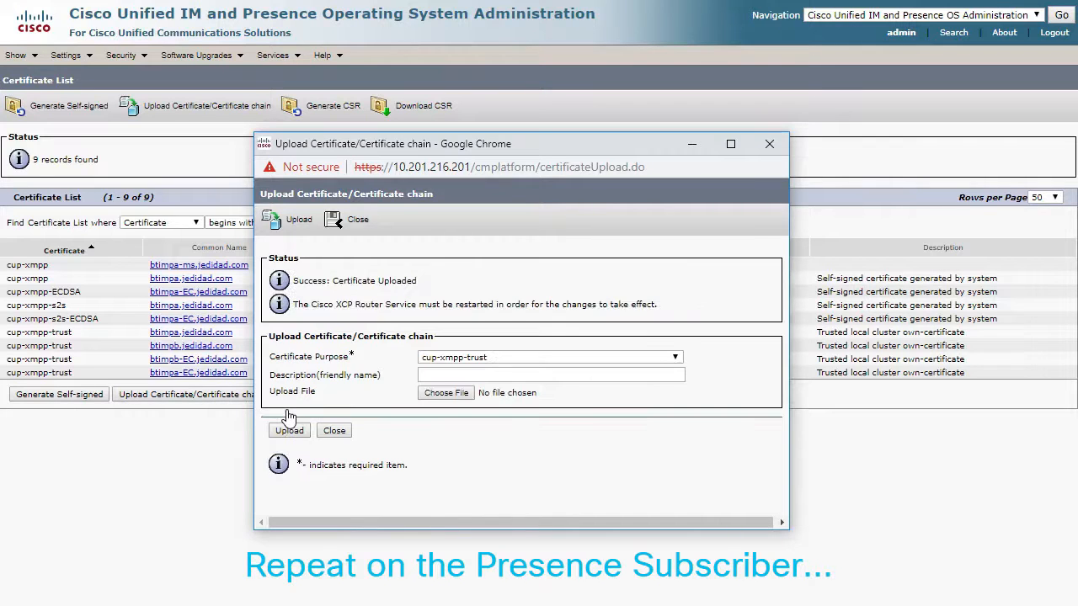
{"action": "left_click", "coordinate": [334, 408]}
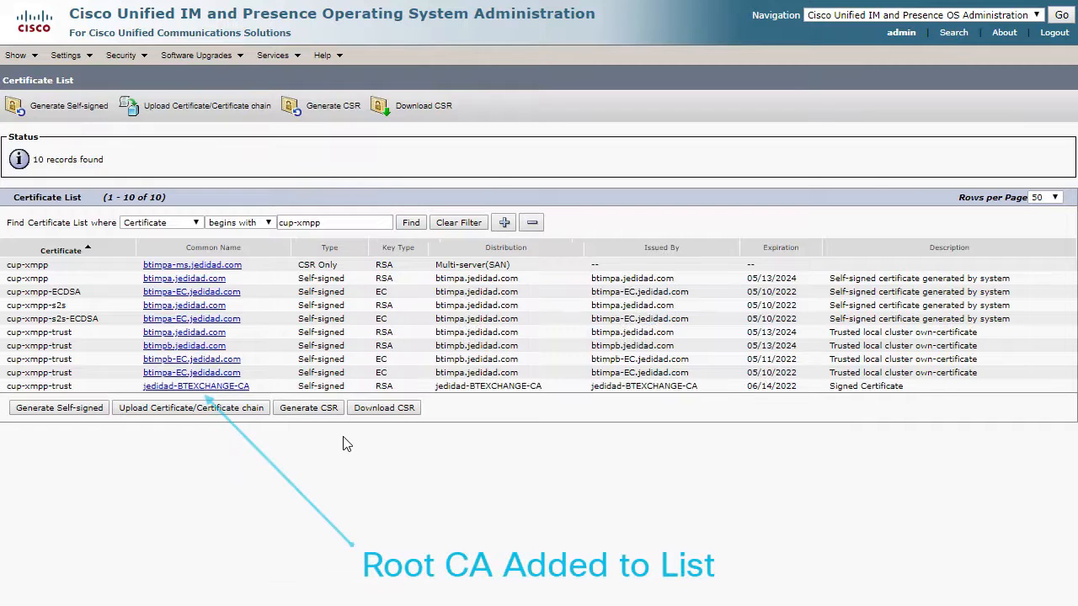
Upload the signed certificate certnew.cer from the Certificates folder with the certificate purpose cup-xmpp, and close the upload window
{"action": "left_click", "coordinate": [203, 409]}
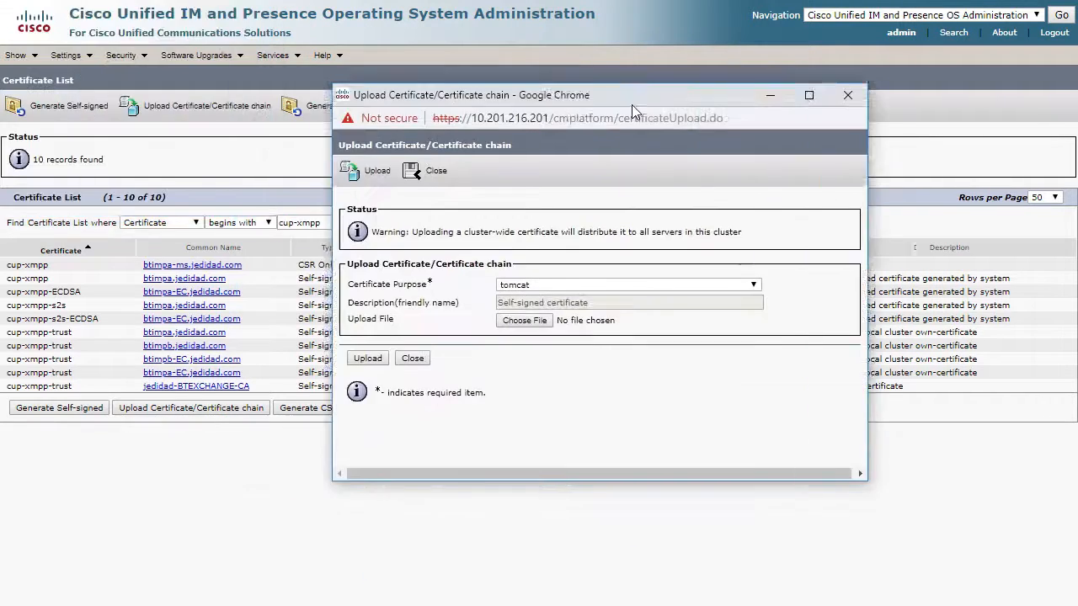
{"action": "left_click", "coordinate": [620, 306]}
{"action": "left_click", "coordinate": [580, 422]}
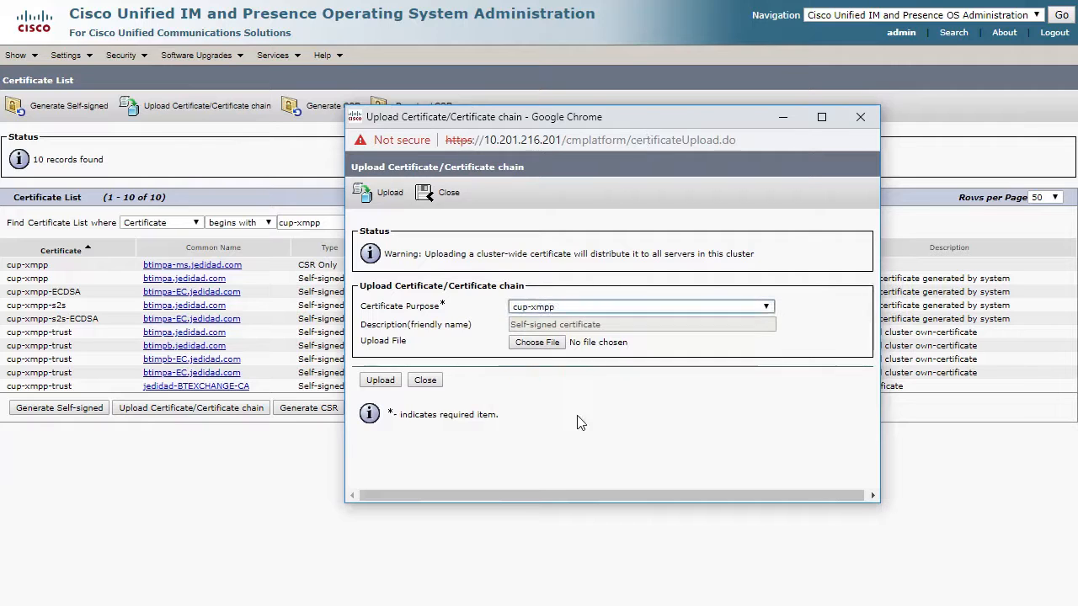
{"action": "left_click", "coordinate": [537, 342]}
{"action": "left_click", "coordinate": [546, 241]}
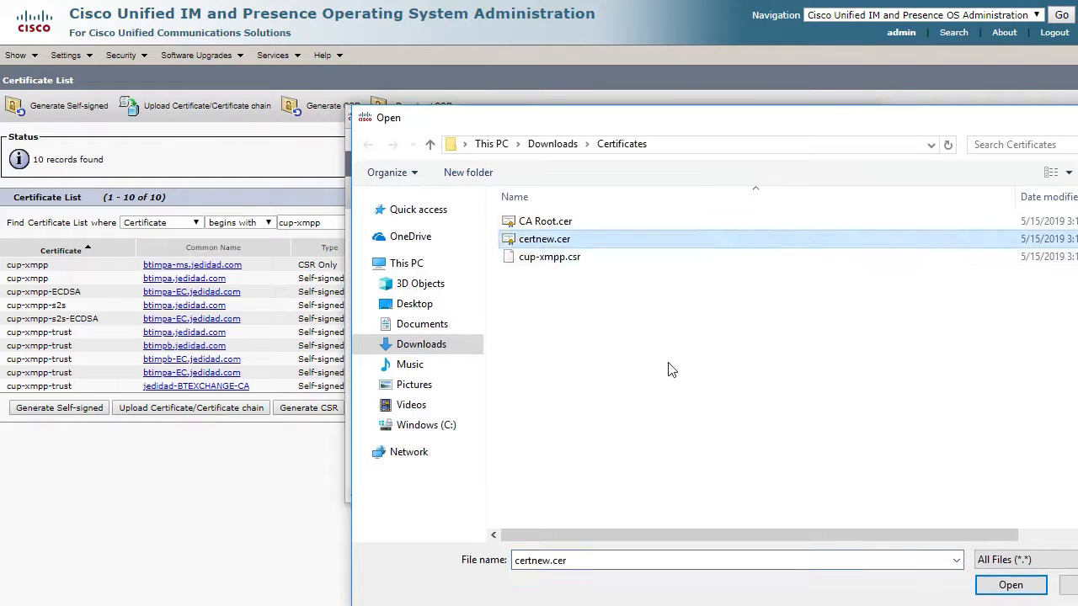
{"action": "left_click", "coordinate": [1008, 589]}
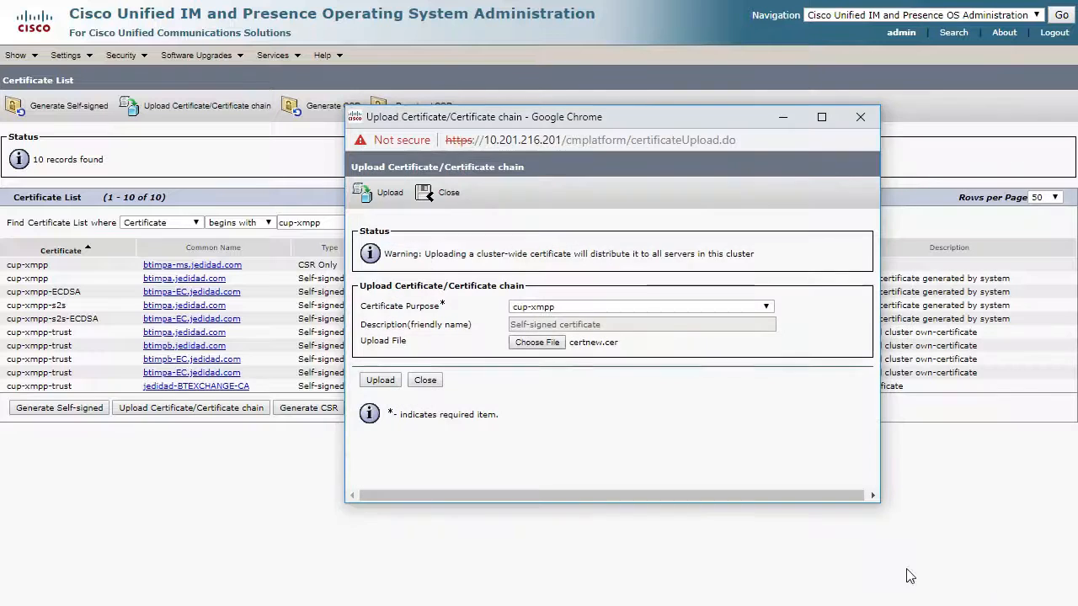
{"action": "left_click", "coordinate": [389, 384]}
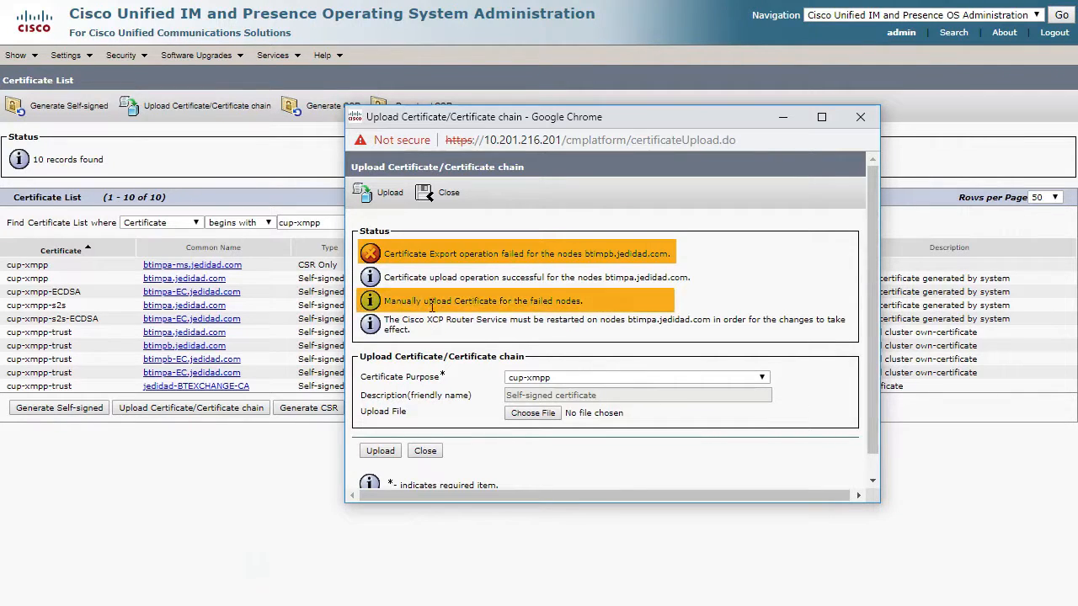
{"action": "left_click", "coordinate": [425, 452]}
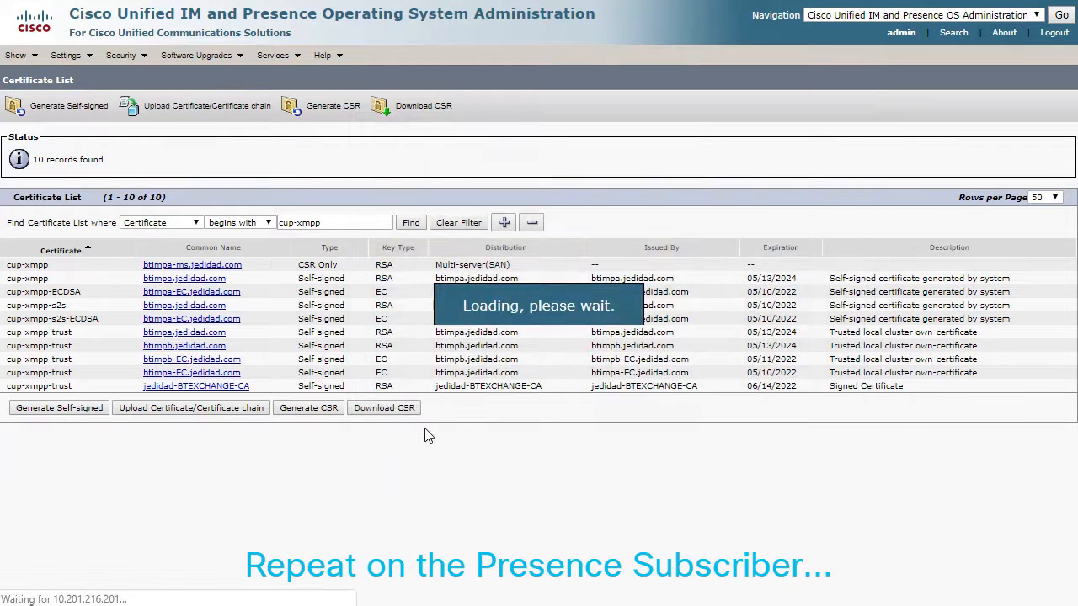